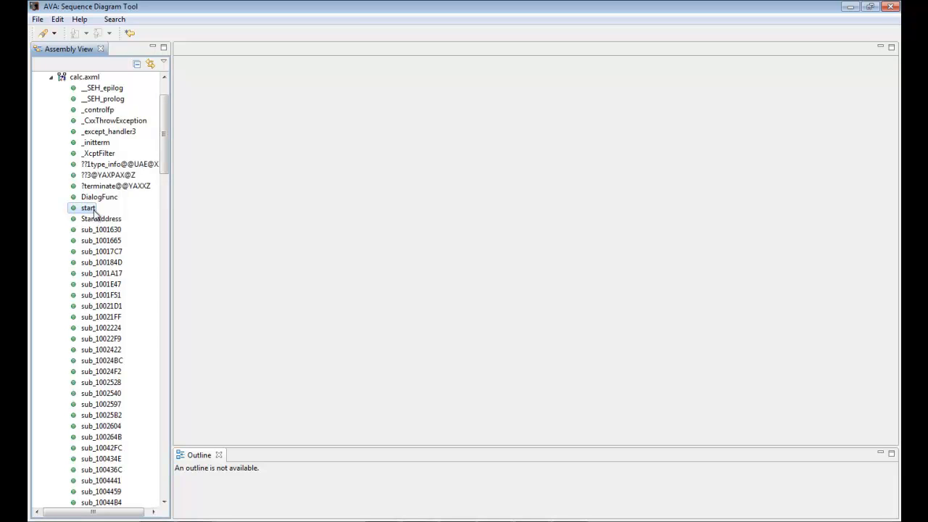
Open the static sequence diagram for the start function in calc.axml and expand its calls.
{"action": "right_click", "coordinate": [94, 212]}
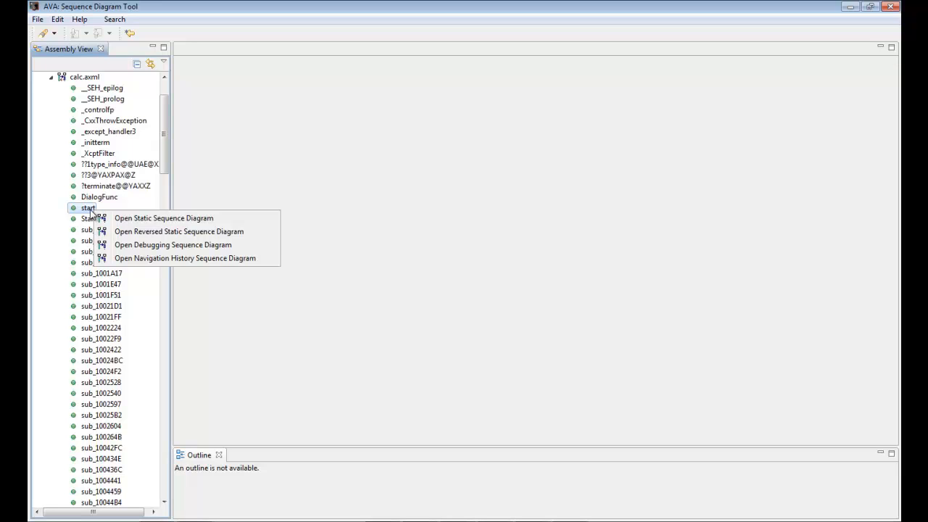
{"action": "double_click", "coordinate": [90, 213]}
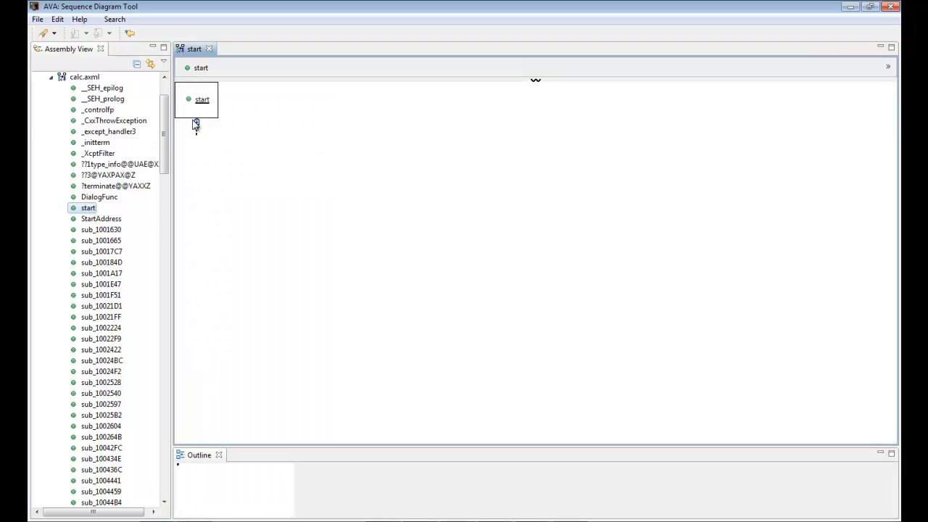
{"action": "left_click", "coordinate": [197, 124]}
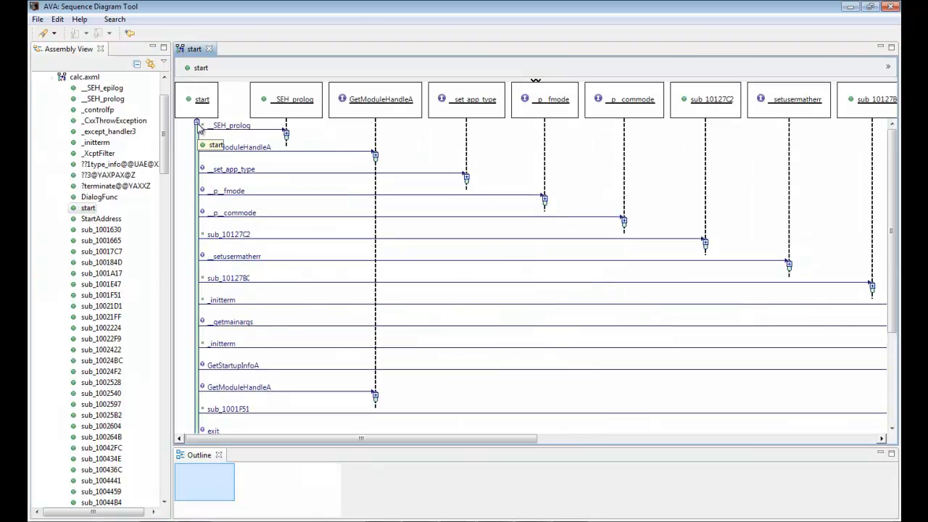
Dock the diagram window beside IDA, and select start's activation and its __SEH_prolog and __setusermatherr calls to locate them in the disassembly.
{"action": "left_click_drag", "start_coordinate": [352, 10], "coordinate": [900, 172]}
{"action": "left_click", "coordinate": [640, 155]}
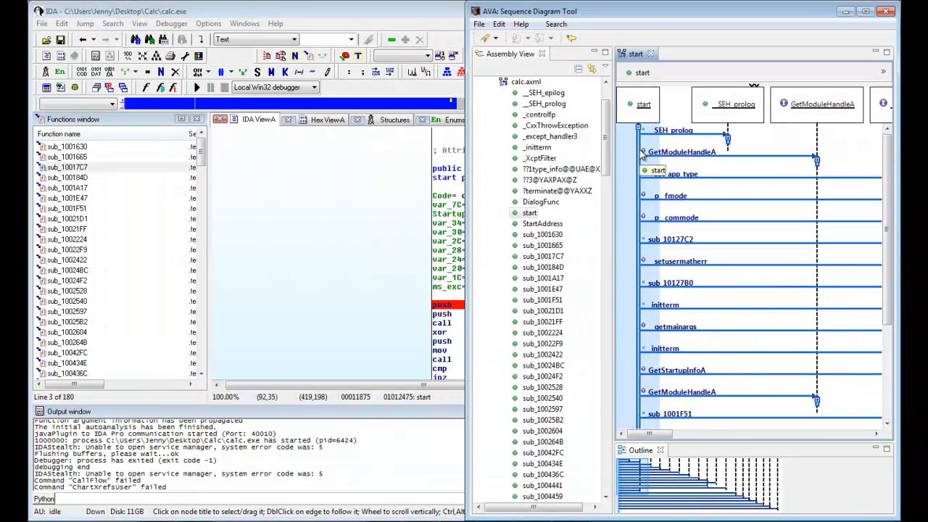
{"action": "left_click", "coordinate": [674, 132]}
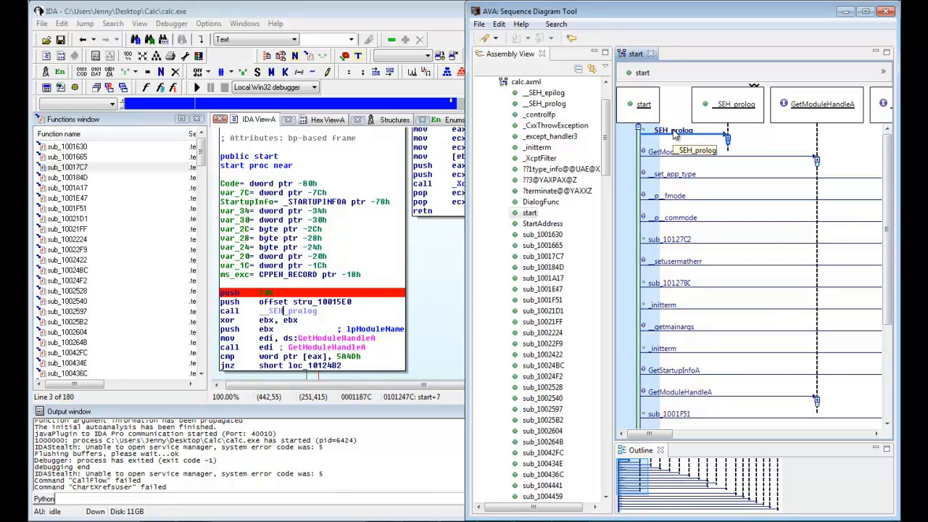
{"action": "left_click", "coordinate": [682, 263]}
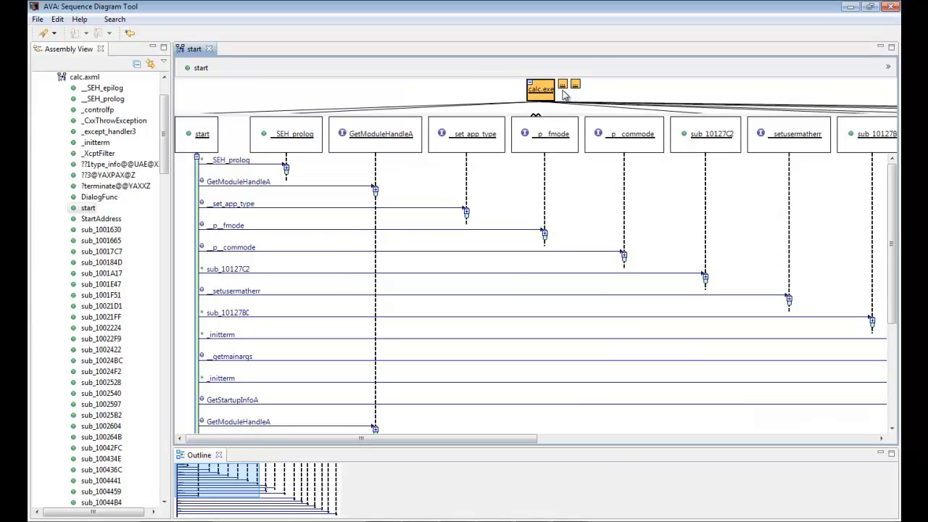
Expand the KERNEL32.dll module group and the calls made by sub_1001F51 near the end of the start diagram.
{"action": "left_click", "coordinate": [563, 86]}
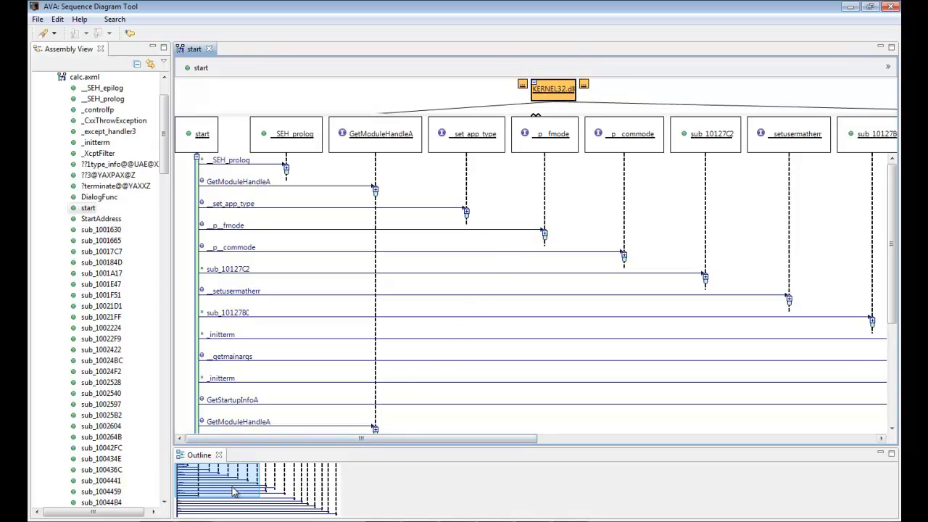
{"action": "left_click_drag", "start_coordinate": [233, 491], "coordinate": [317, 516]}
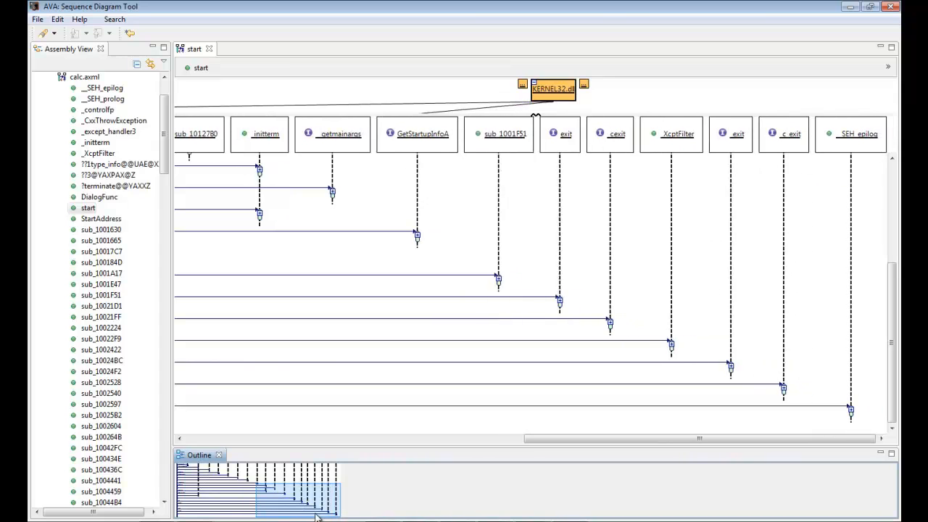
{"action": "left_click", "coordinate": [499, 277]}
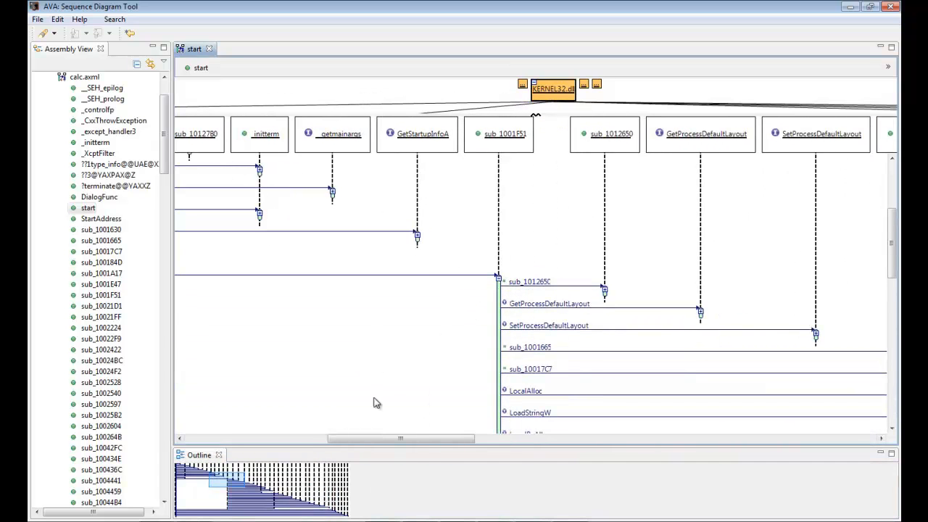
Focus the diagram on sub_1001665 within sub_1001F51 and return it to the root start function.
{"action": "left_click_drag", "start_coordinate": [235, 484], "coordinate": [265, 499]}
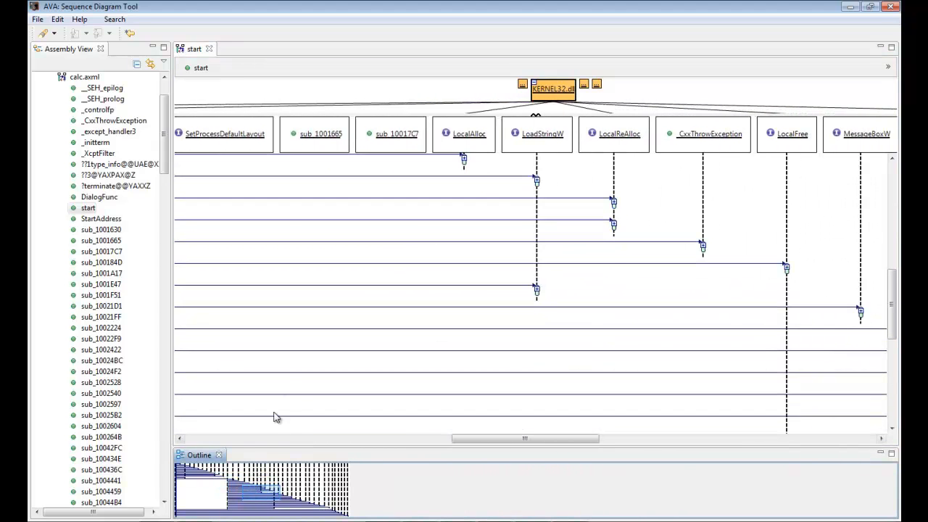
{"action": "scroll", "coordinate": [279, 358], "scroll_direction": "up", "scroll_amount": 3}
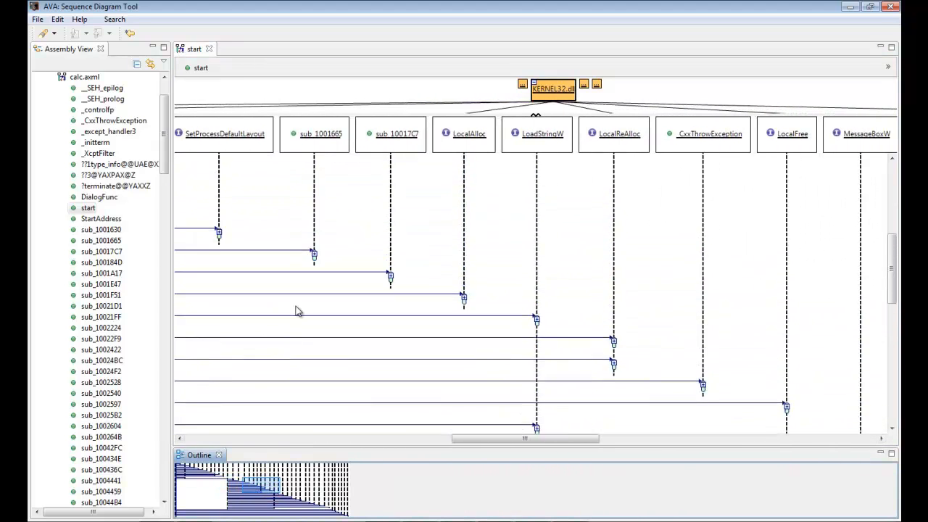
{"action": "left_click", "coordinate": [315, 257]}
{"action": "right_click", "coordinate": [317, 262]}
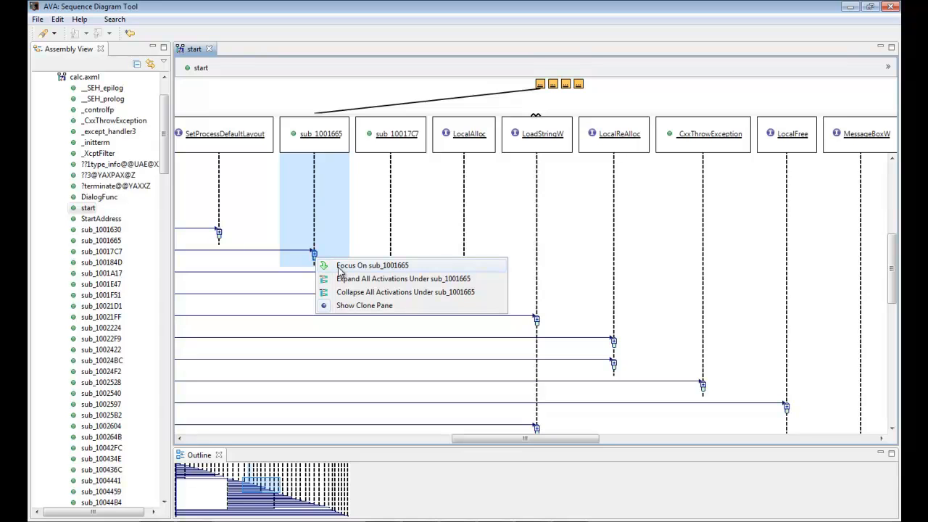
{"action": "left_click", "coordinate": [340, 268]}
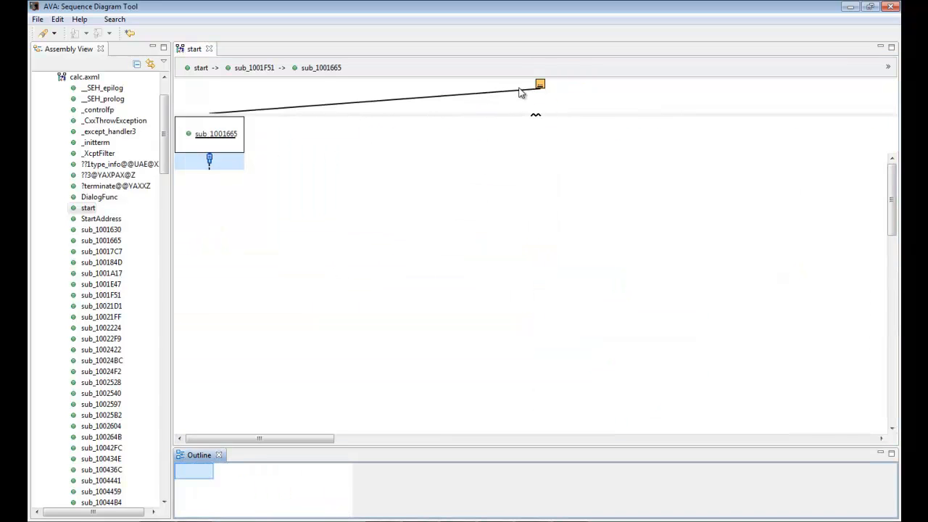
{"action": "left_click", "coordinate": [197, 69]}
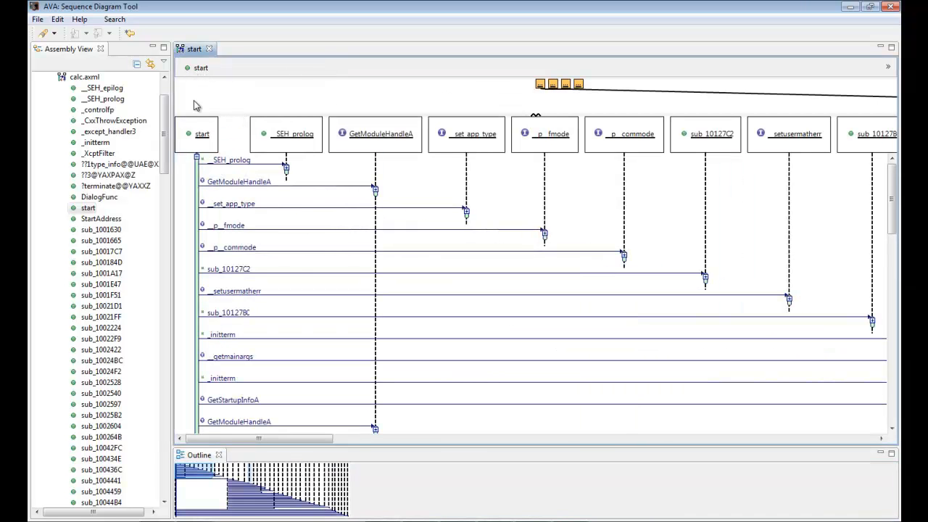
Collapse all activations under start and close the diagram without saving the changes.
{"action": "left_click", "coordinate": [198, 176]}
{"action": "right_click", "coordinate": [198, 172]}
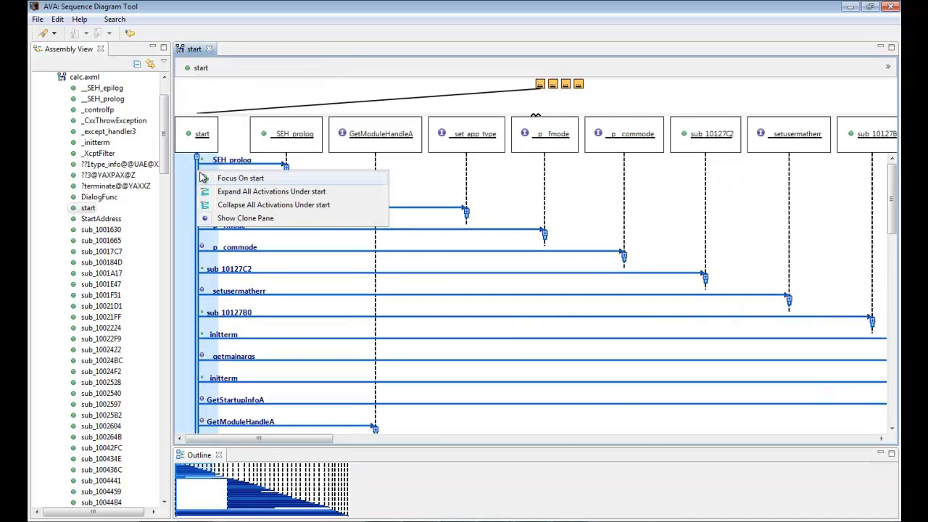
{"action": "left_click", "coordinate": [231, 206]}
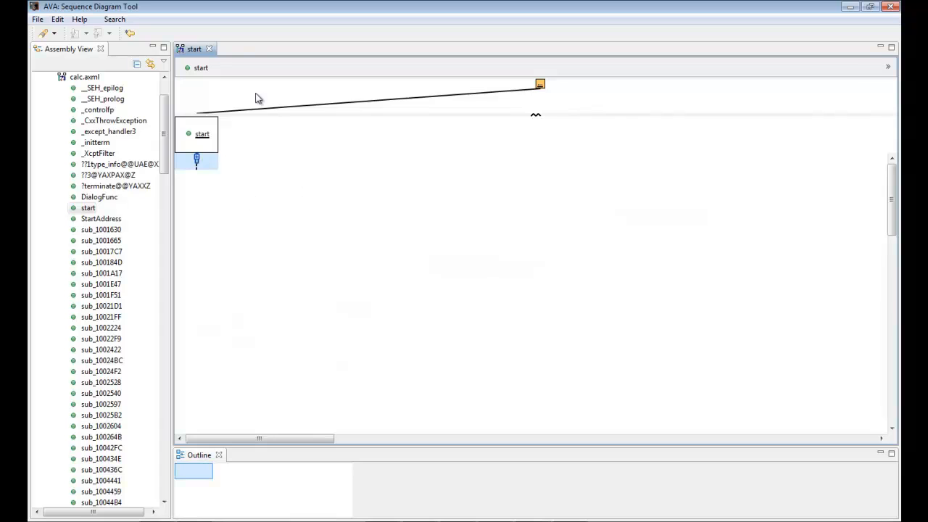
{"action": "left_click", "coordinate": [208, 49]}
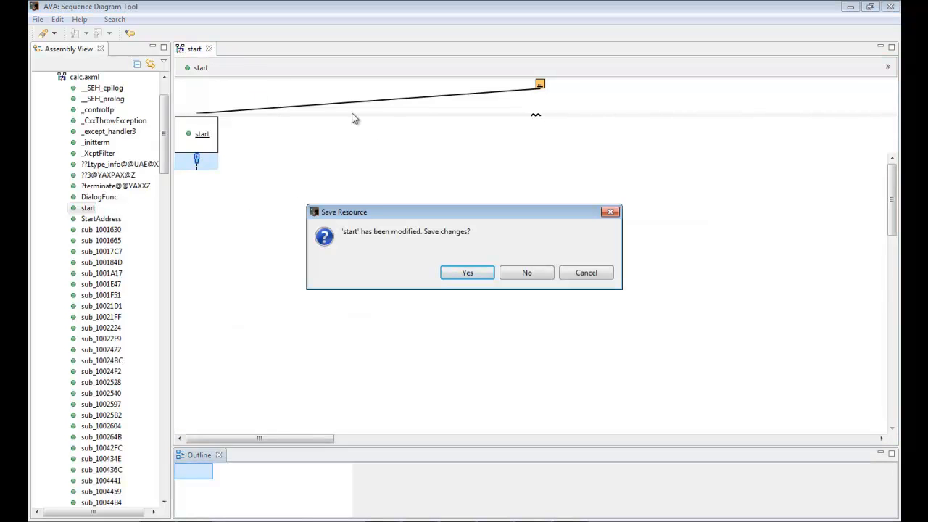
{"action": "left_click", "coordinate": [520, 276]}
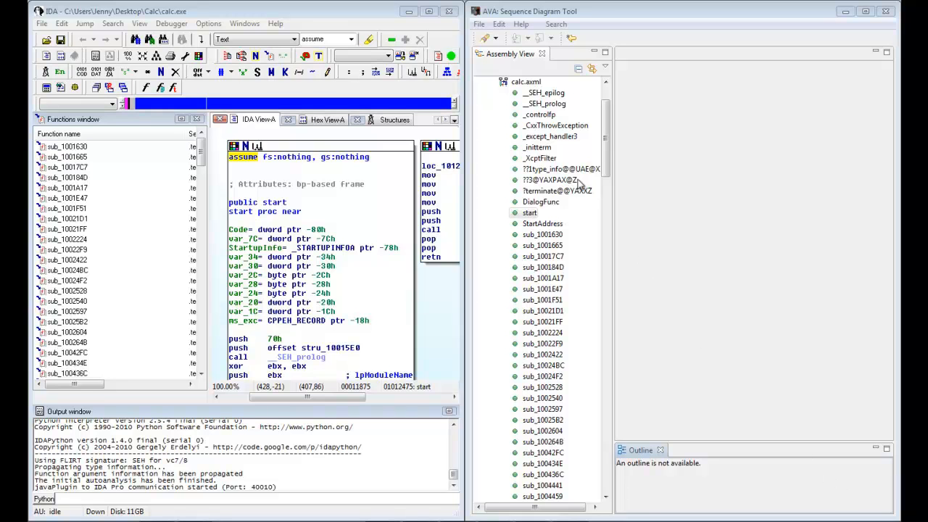
Review the Assembly preferences for debugging call logging and navigation, and accept them as they are.
{"action": "left_click", "coordinate": [498, 26]}
{"action": "left_click", "coordinate": [522, 39]}
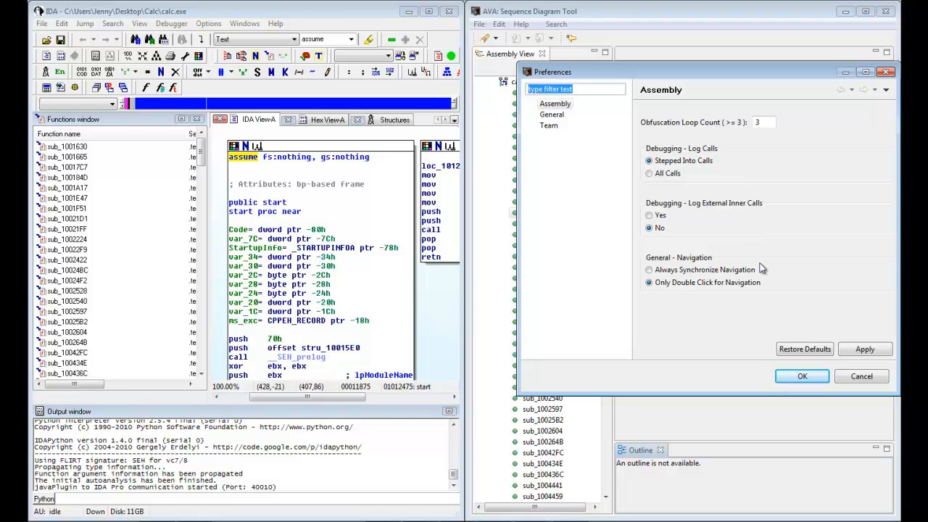
{"action": "left_click", "coordinate": [800, 376]}
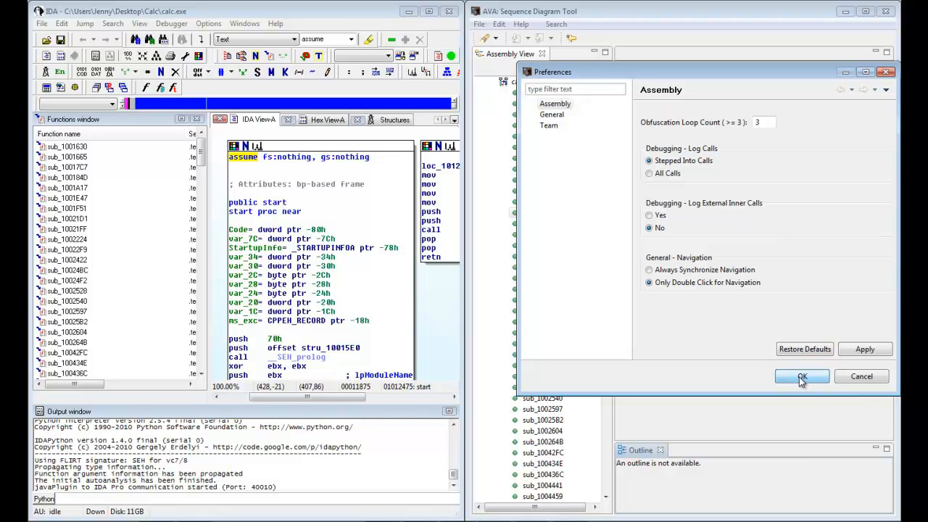
{"action": "left_click", "coordinate": [799, 377]}
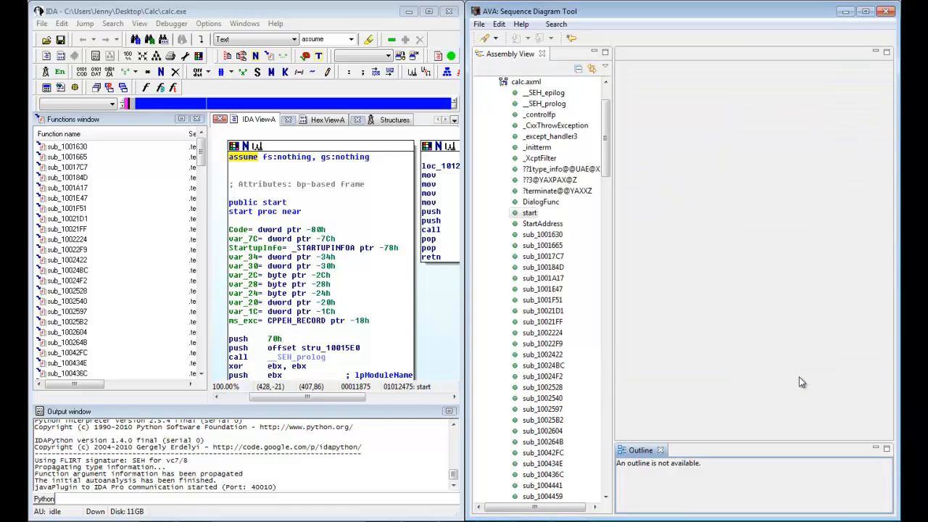
Select the Local Win32 debugger for calc.exe in IDA.
{"action": "left_click", "coordinate": [165, 39]}
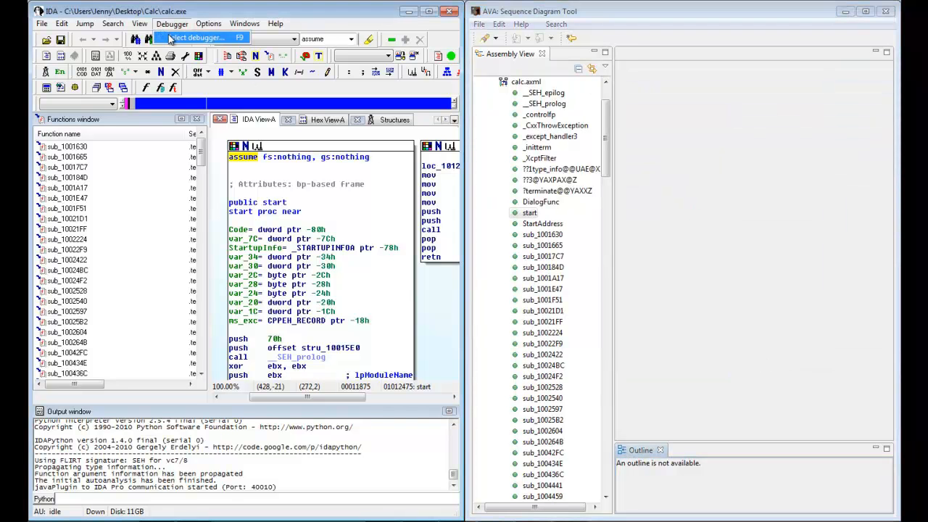
{"action": "left_click", "coordinate": [165, 39]}
{"action": "left_click", "coordinate": [210, 219]}
{"action": "left_click", "coordinate": [215, 334]}
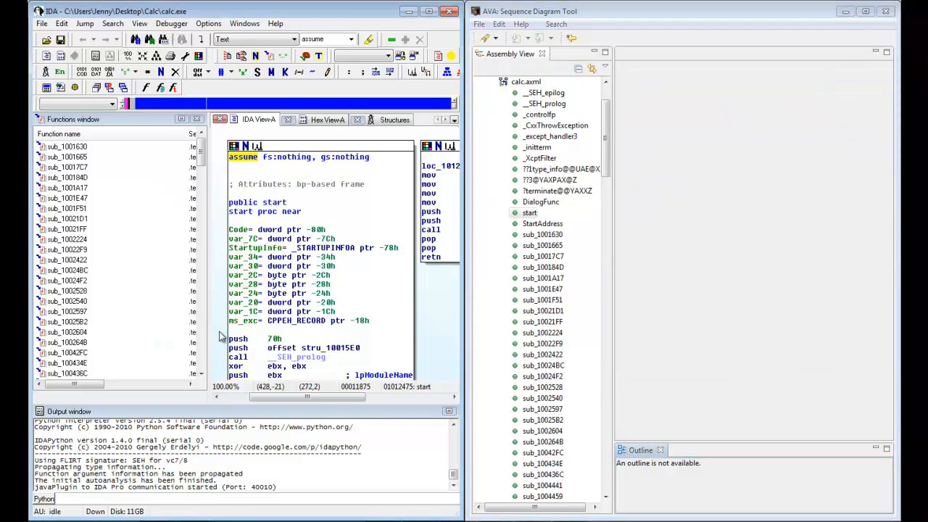
Open the debugger's breakpoint list in IDA.
{"action": "left_click", "coordinate": [171, 23]}
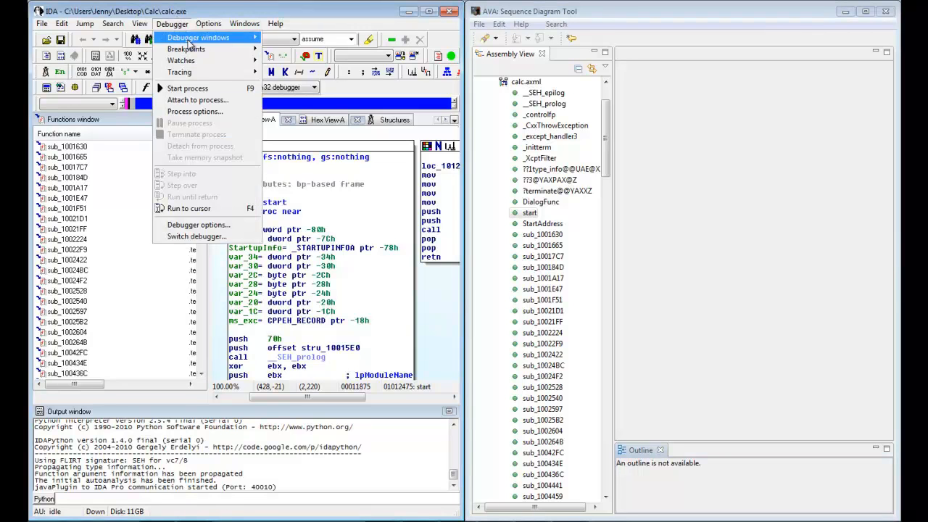
{"action": "mouse_move", "coordinate": [216, 54]}
{"action": "left_click", "coordinate": [297, 48]}
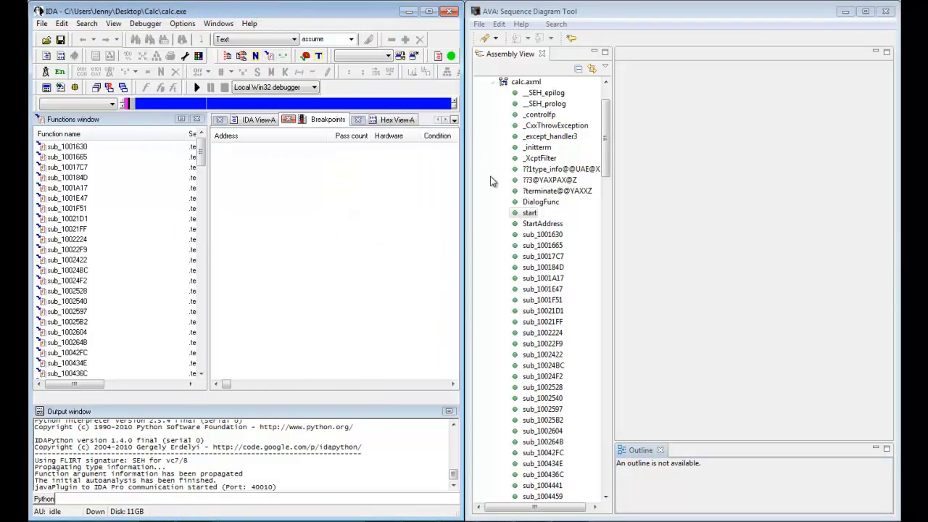
Open the debugging sequence diagram for the start function and select its start breakpoint in IDA.
{"action": "right_click", "coordinate": [529, 213]}
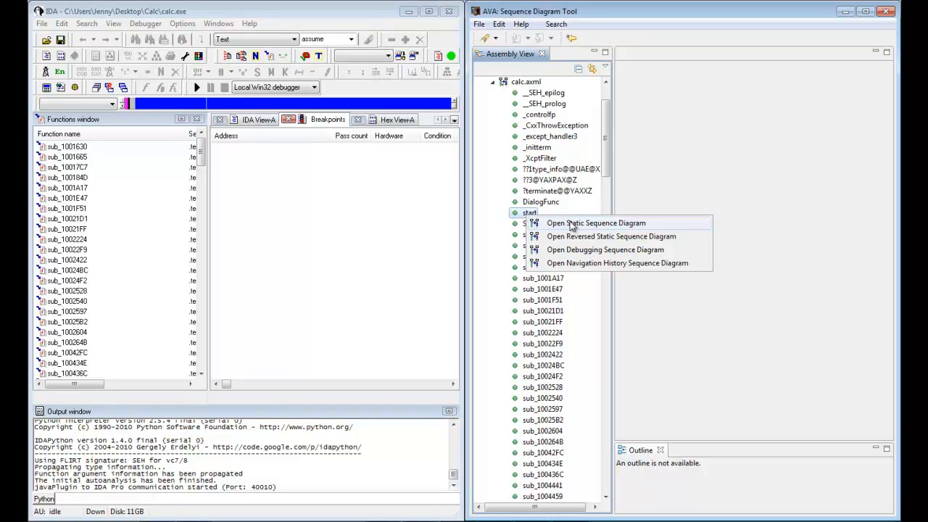
{"action": "left_click", "coordinate": [602, 250]}
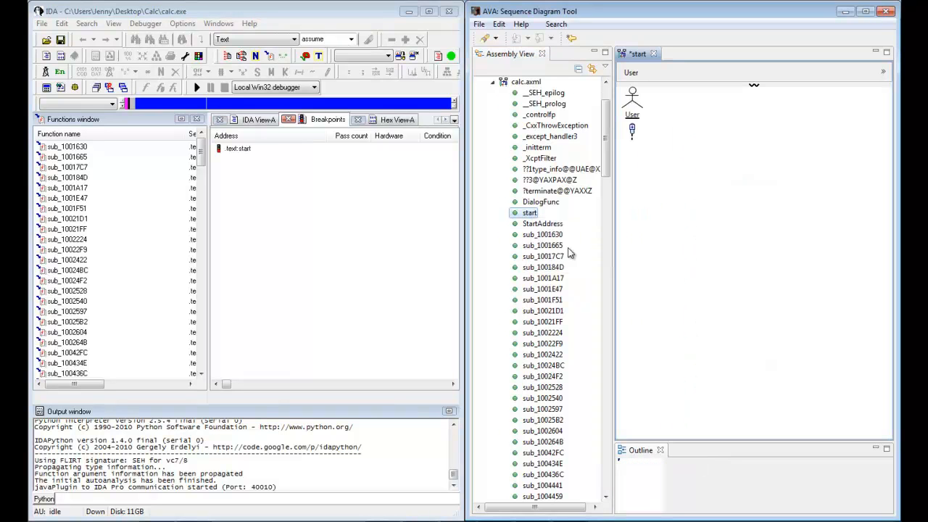
{"action": "left_click", "coordinate": [254, 150]}
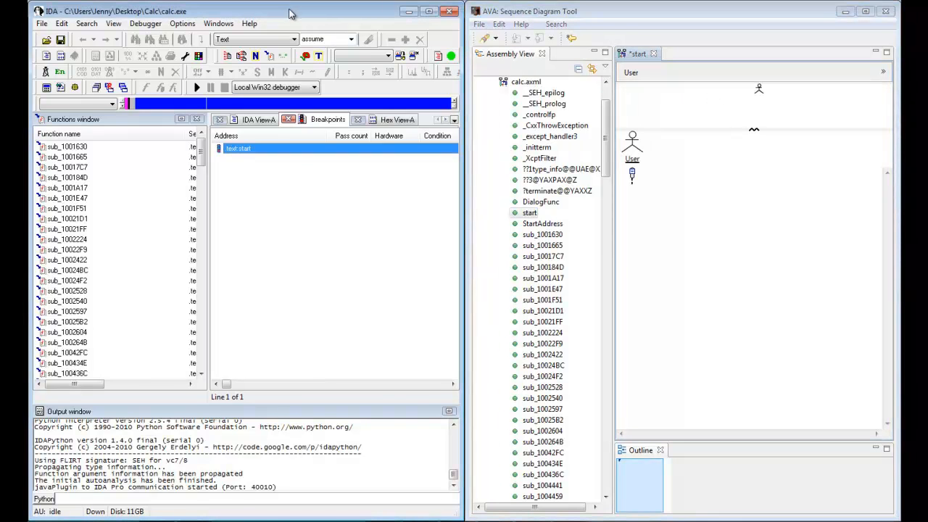
Start debugging calc.exe, accepting the launch warning, and step from the start breakpoint into __SEH_prolog.
{"action": "left_click", "coordinate": [196, 87]}
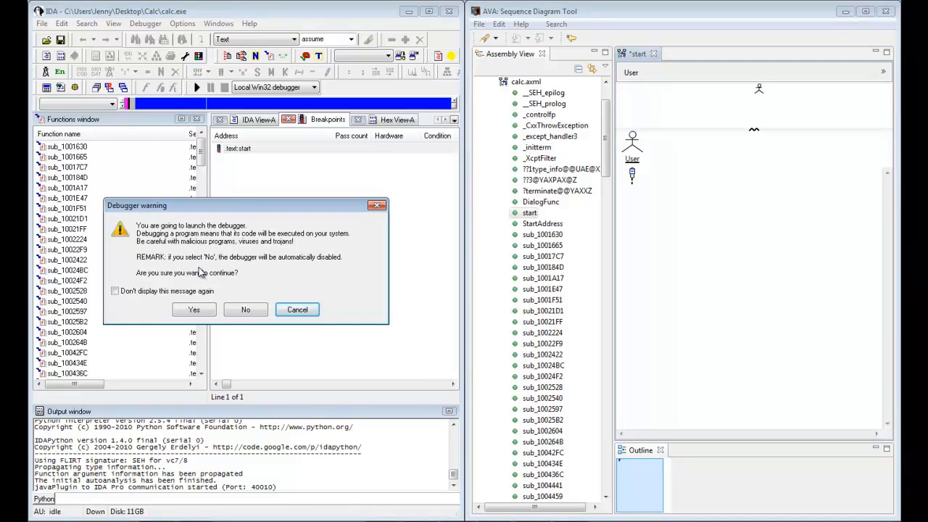
{"action": "left_click", "coordinate": [199, 312]}
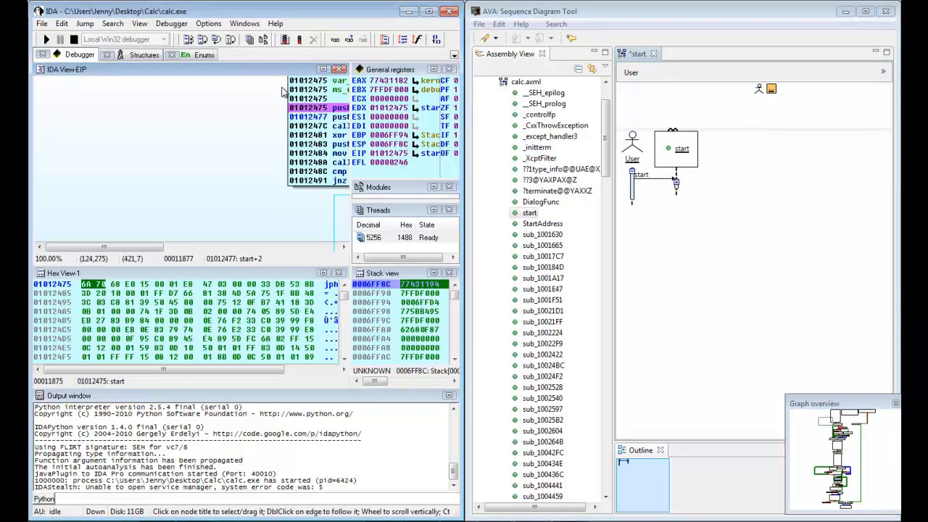
{"action": "key", "text": "F7"}
{"action": "key", "text": "F7"}
{"action": "key", "text": "F7"}
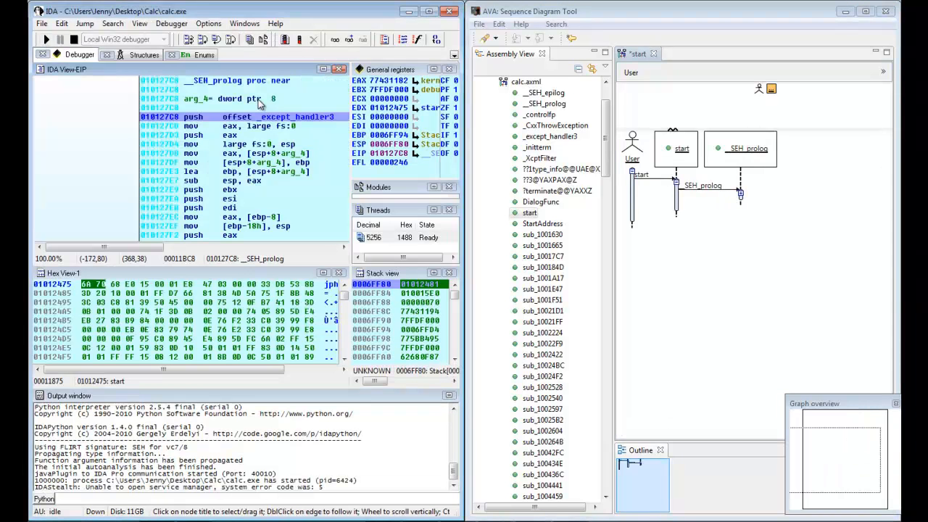
Step into each instruction through __SEH_prolog, back to start and into the GetModuleHandleA call.
{"action": "key", "text": "F7"}
{"action": "key", "text": "F7"}
{"action": "key", "text": "F7"}
{"action": "key", "text": "F7"}
{"action": "key", "text": "F7"}
{"action": "key", "text": "F7"}
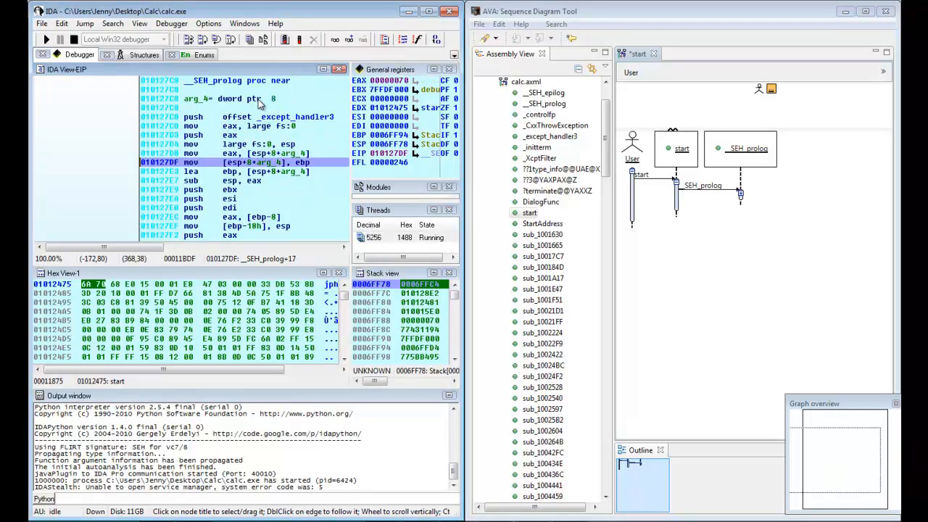
{"action": "key", "text": "F7"}
{"action": "key", "text": "F7"}
{"action": "key", "text": "F7"}
{"action": "key", "text": "F7"}
{"action": "key", "text": "F7"}
{"action": "key", "text": "F7"}
{"action": "key", "text": "F7"}
{"action": "key", "text": "F7"}
{"action": "key", "text": "F7"}
{"action": "key", "text": "F7"}
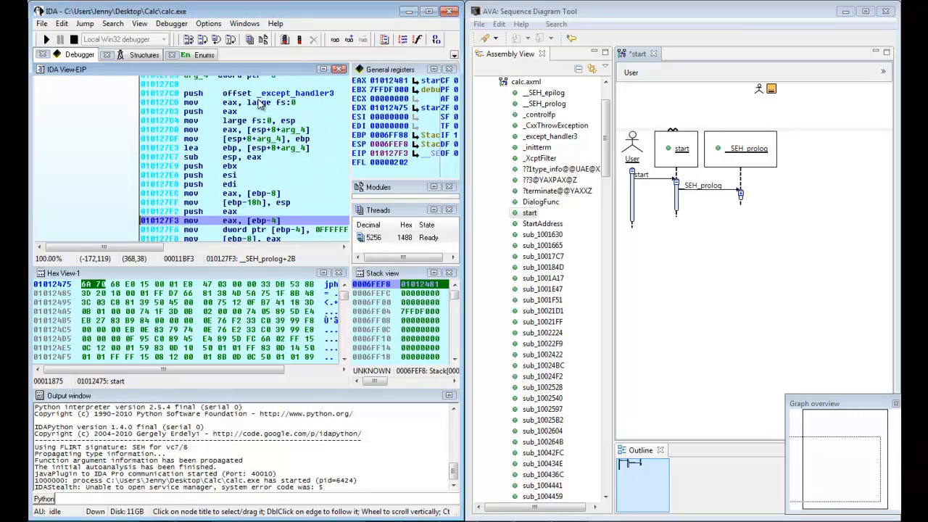
{"action": "key", "text": "F7"}
{"action": "key", "text": "F7"}
{"action": "key", "text": "F7"}
{"action": "key", "text": "F7"}
{"action": "key", "text": "F7"}
{"action": "key", "text": "F7"}
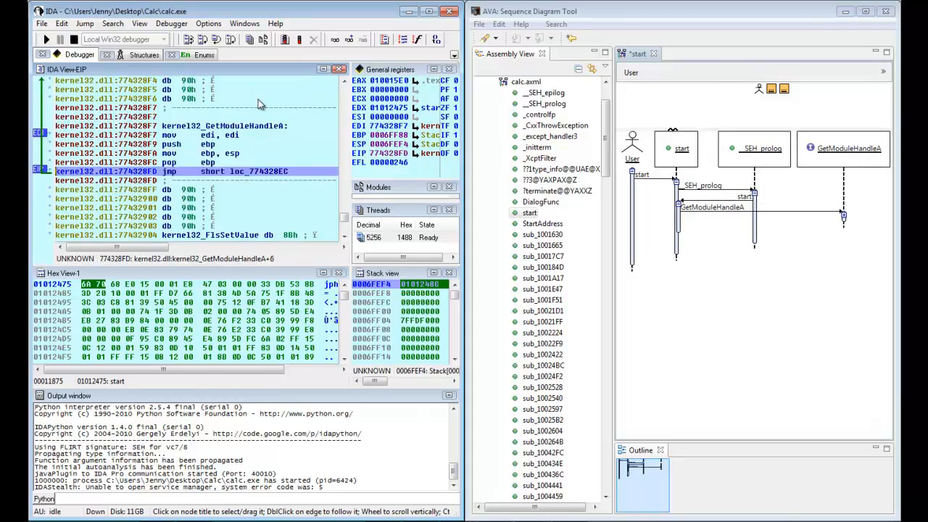
Step through GetModuleHandleA and back into start, up to the push before the __set_app_type call.
{"action": "key", "text": "F7"}
{"action": "key", "text": "F7"}
{"action": "key", "text": "F7"}
{"action": "key", "text": "F7"}
{"action": "key", "text": "F7"}
{"action": "key", "text": "F7"}
{"action": "key", "text": "F7"}
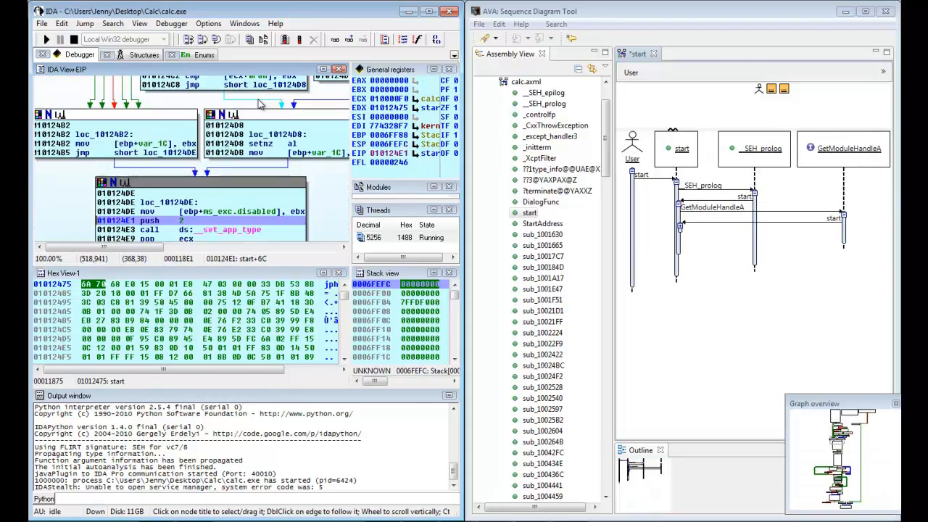
Step into each instruction through the __set_app_type call and on into its code in msvcrt.dll.
{"action": "key", "text": "F7"}
{"action": "key", "text": "F7"}
{"action": "key", "text": "F7"}
{"action": "key", "text": "F7"}
{"action": "key", "text": "F7"}
{"action": "key", "text": "F7"}
{"action": "key", "text": "F7"}
{"action": "key", "text": "F7"}
{"action": "key", "text": "F7"}
{"action": "key", "text": "F7"}
{"action": "key", "text": "F7"}
{"action": "key", "text": "F7"}
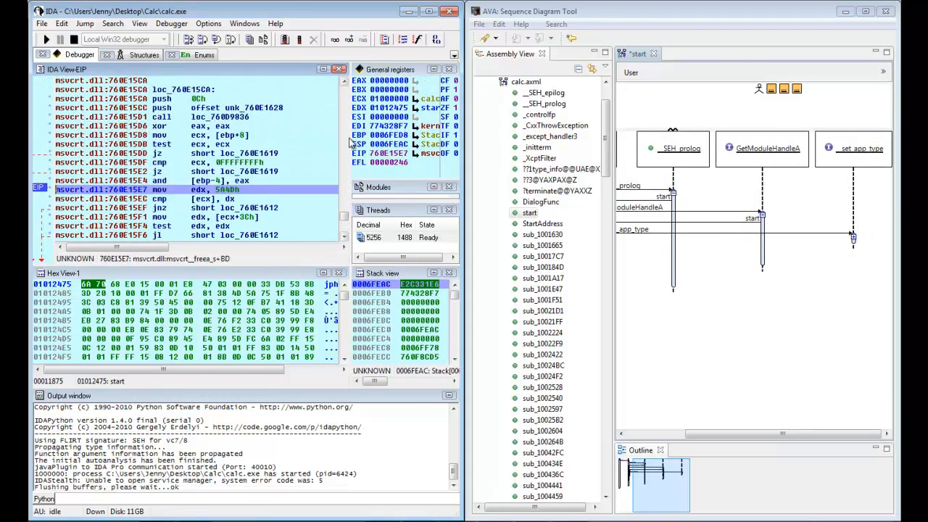
Stop debugging calc.exe and reveal the DLL module behind the __set_app_type call in the start diagram.
{"action": "left_click", "coordinate": [73, 40]}
{"action": "left_click_drag", "start_coordinate": [758, 434], "coordinate": [697, 434]}
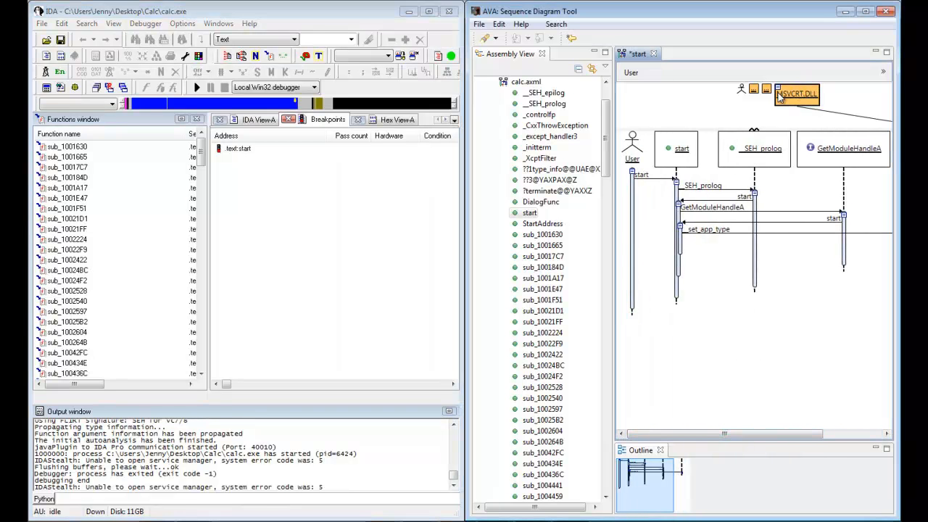
{"action": "mouse_move", "coordinate": [770, 96]}
{"action": "left_click", "coordinate": [654, 54]}
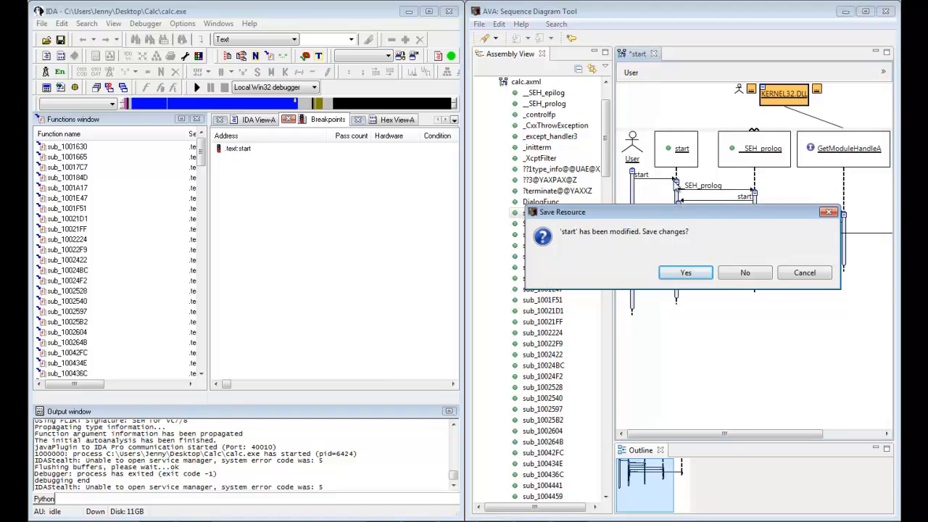
{"action": "left_click", "coordinate": [682, 273]}
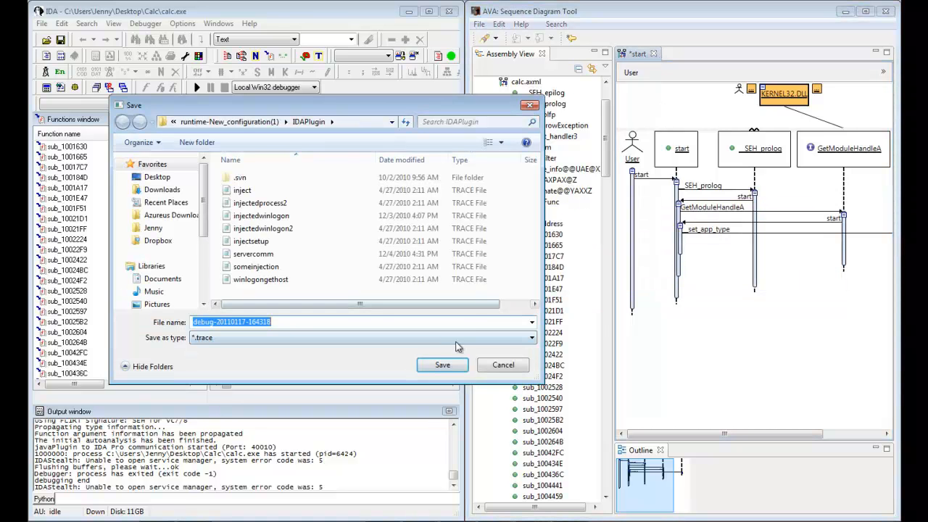
{"action": "left_click", "coordinate": [441, 365]}
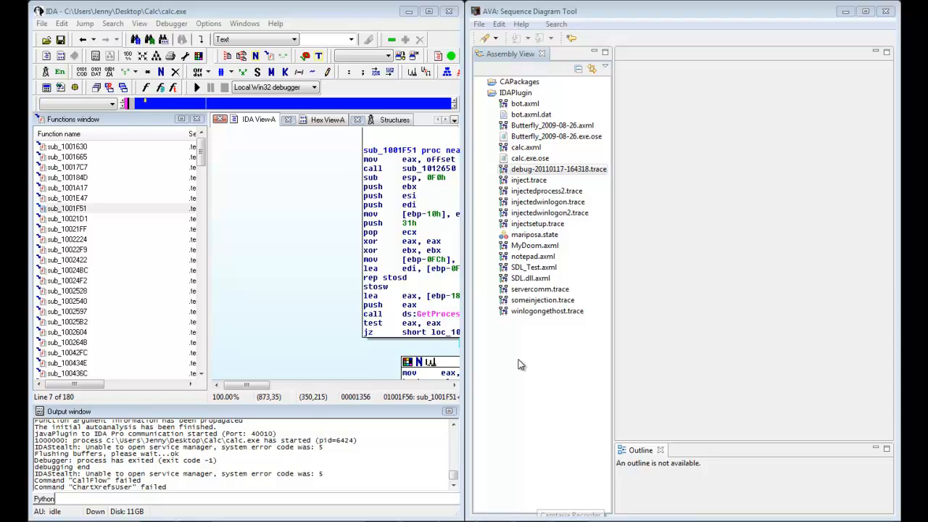
Create a new Navigation Diagram in the /IDAPlugin container with the function name left empty.
{"action": "right_click", "coordinate": [519, 364]}
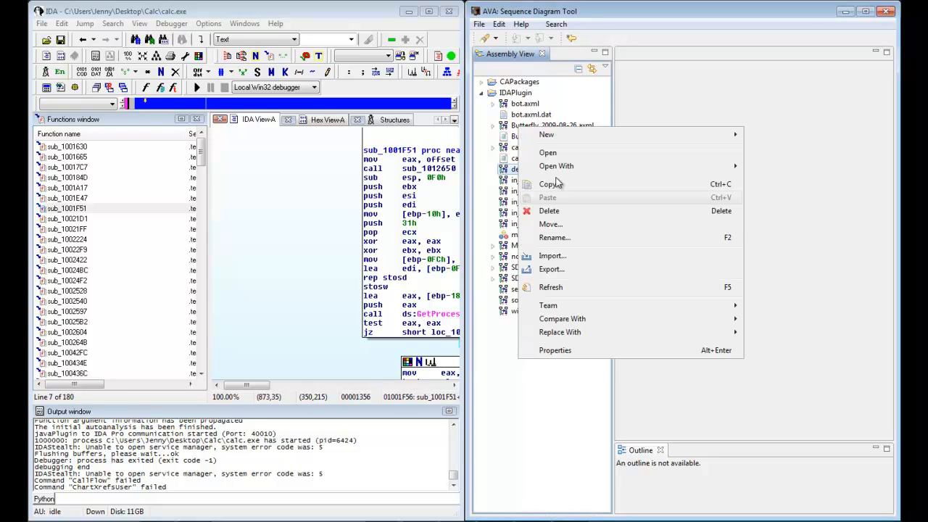
{"action": "mouse_move", "coordinate": [558, 137]}
{"action": "left_click", "coordinate": [777, 183]}
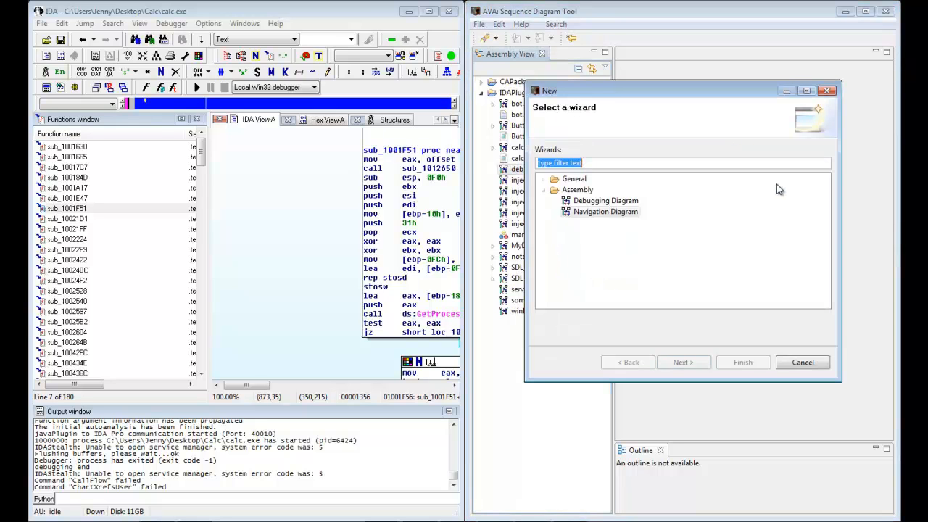
{"action": "double_click", "coordinate": [603, 211]}
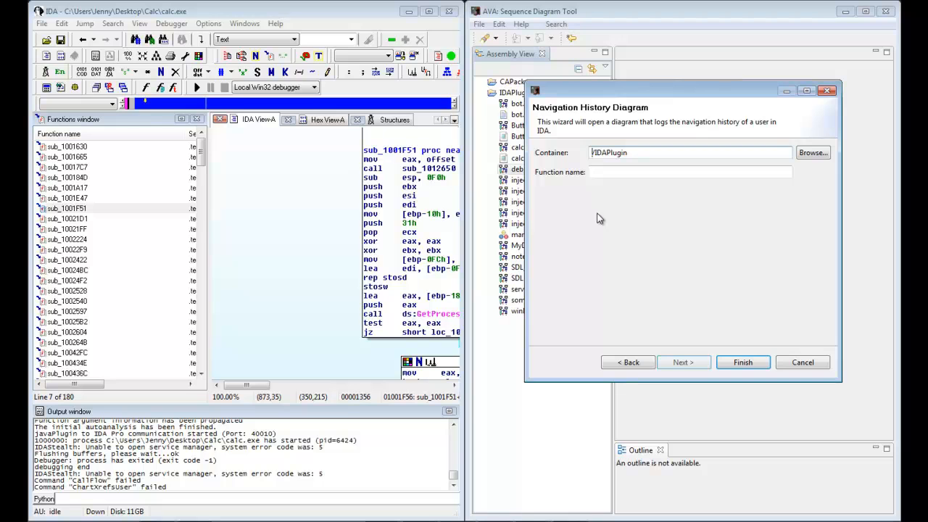
{"action": "left_click", "coordinate": [739, 362]}
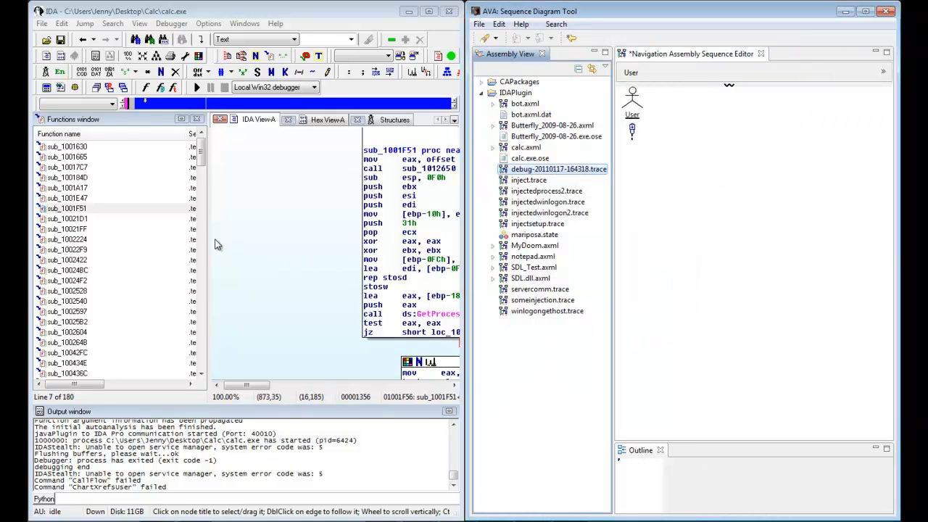
Navigate in IDA from sub_1001E47 through the calls to sub_10021FF, sub_10021D1 and lstrcpyW to record them in the diagram.
{"action": "double_click", "coordinate": [62, 199]}
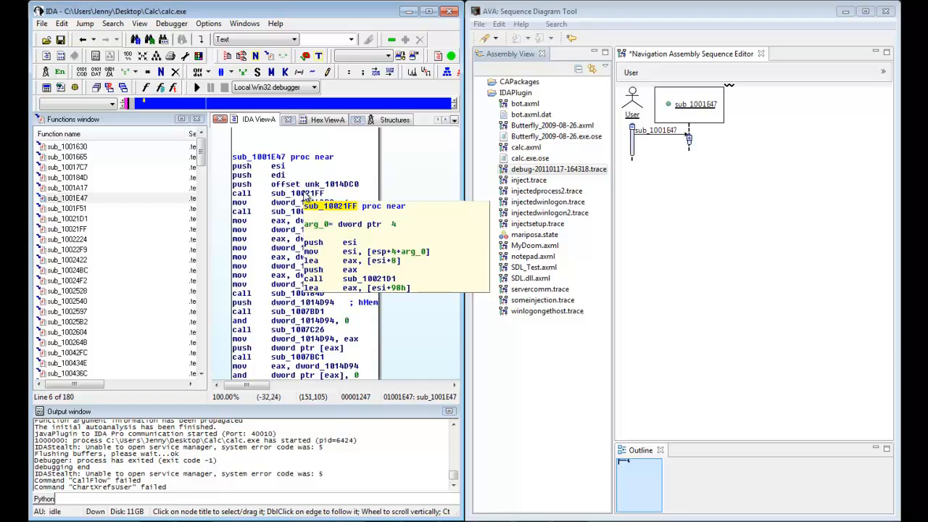
{"action": "double_click", "coordinate": [306, 193]}
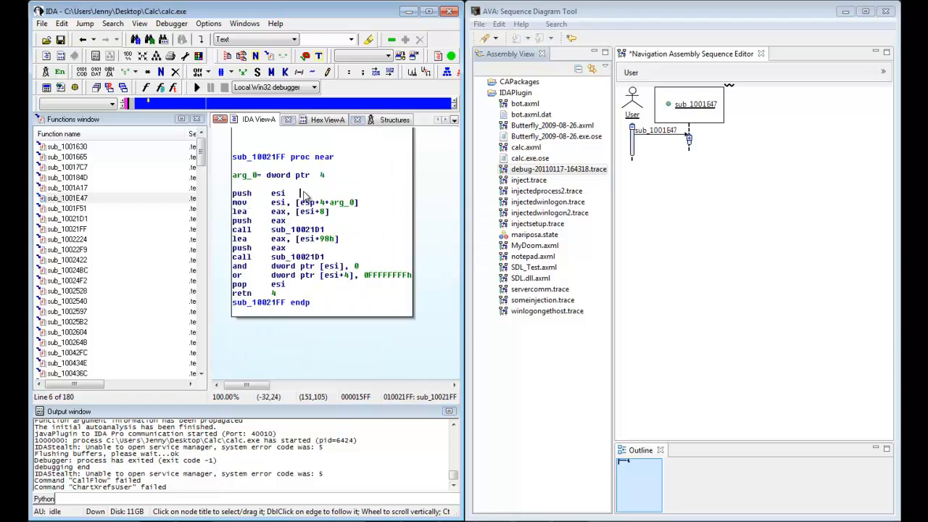
{"action": "left_click", "coordinate": [301, 257]}
{"action": "double_click", "coordinate": [301, 257]}
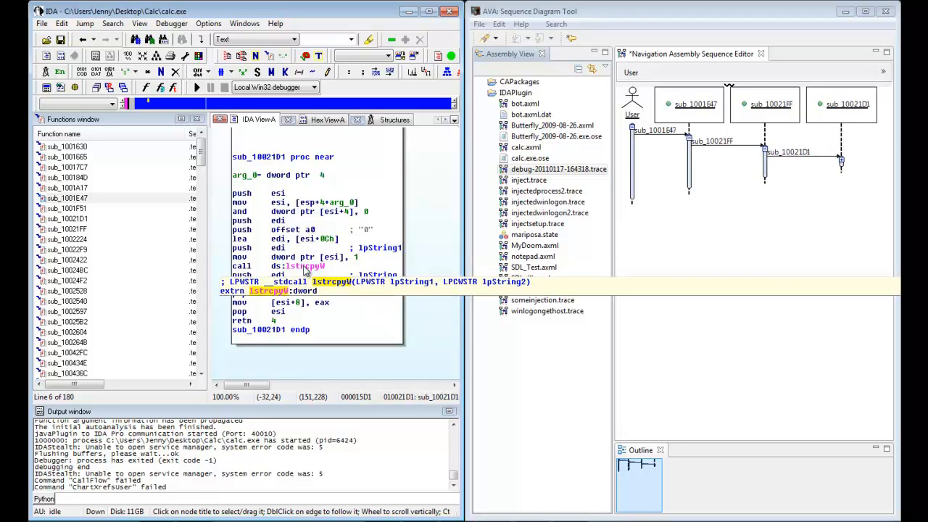
{"action": "double_click", "coordinate": [305, 266]}
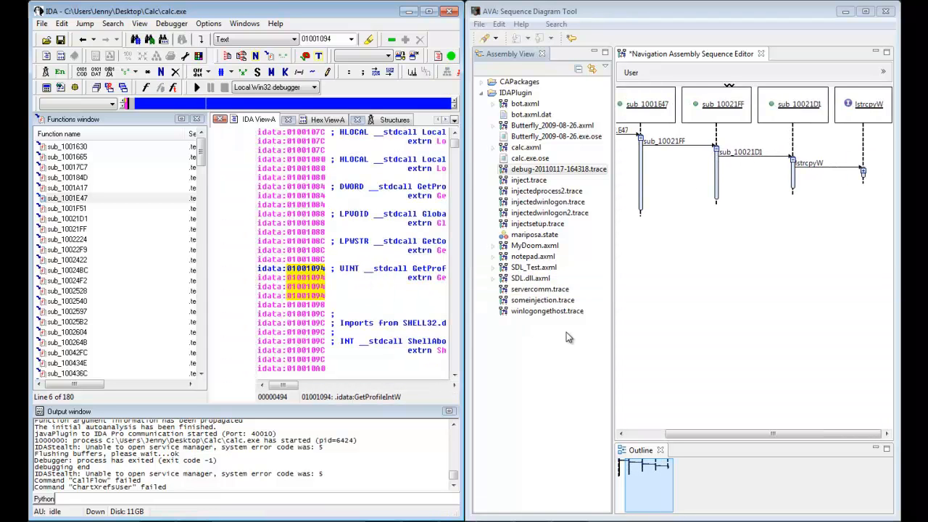
Maximize the sequence diagram window and expand the diagram's module area to show the DLL containing lstrcpyW.
{"action": "left_click", "coordinate": [850, 14]}
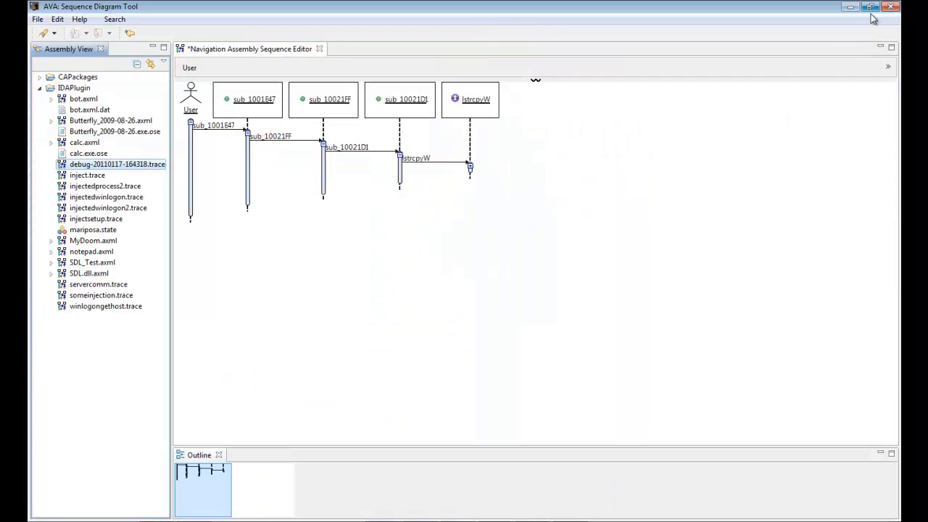
{"action": "left_click", "coordinate": [551, 81]}
{"action": "mouse_move", "coordinate": [571, 90]}
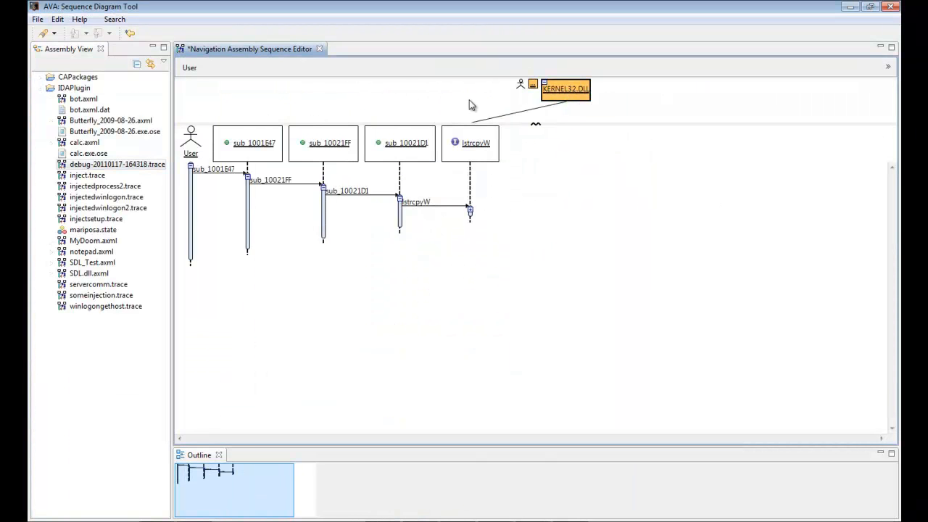
Close the navigation diagram and choose to save its changes to a trace file.
{"action": "left_click", "coordinate": [320, 49]}
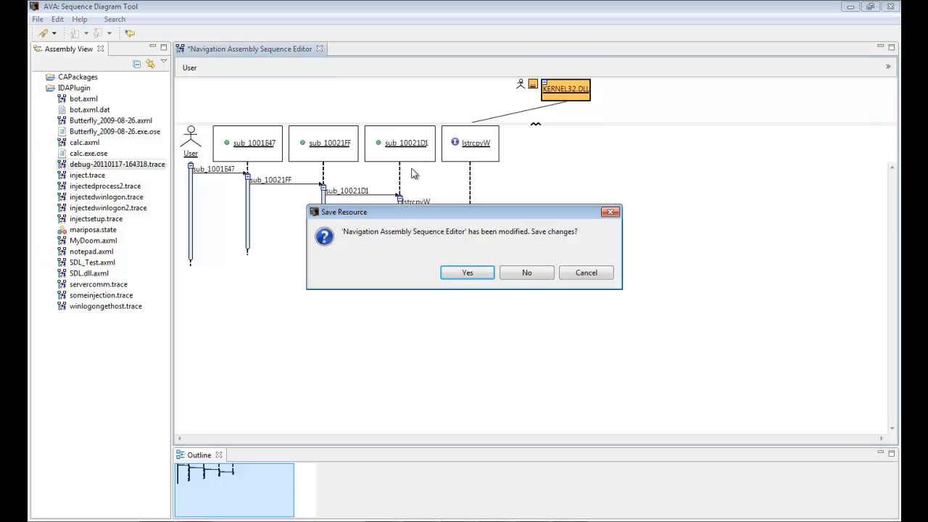
{"action": "left_click", "coordinate": [461, 274]}
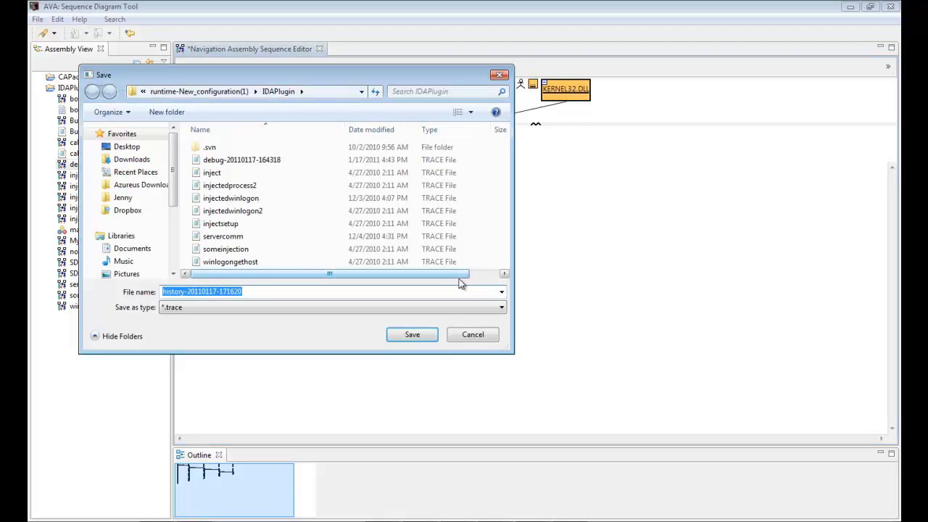